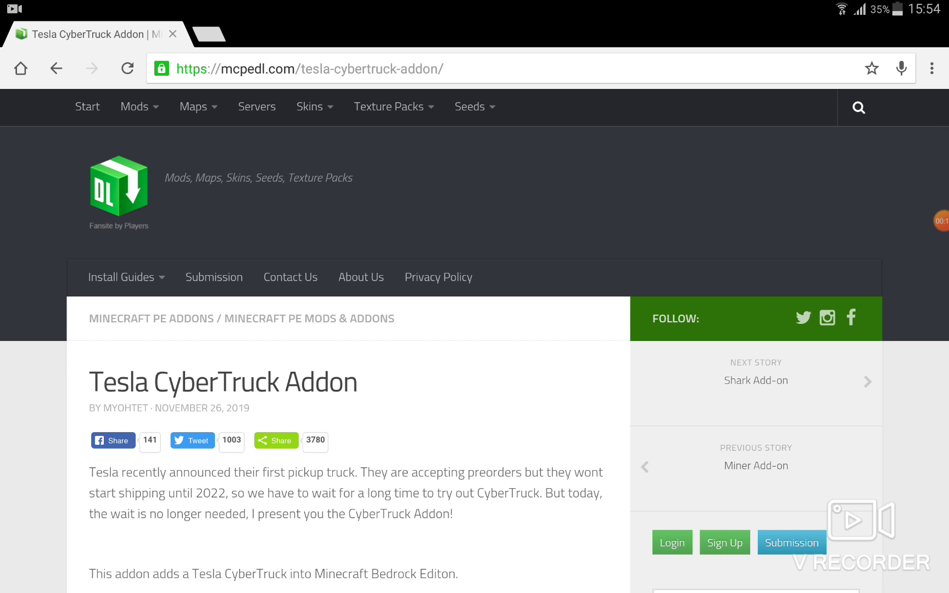
pyautogui.scroll(-6, 348, 333)
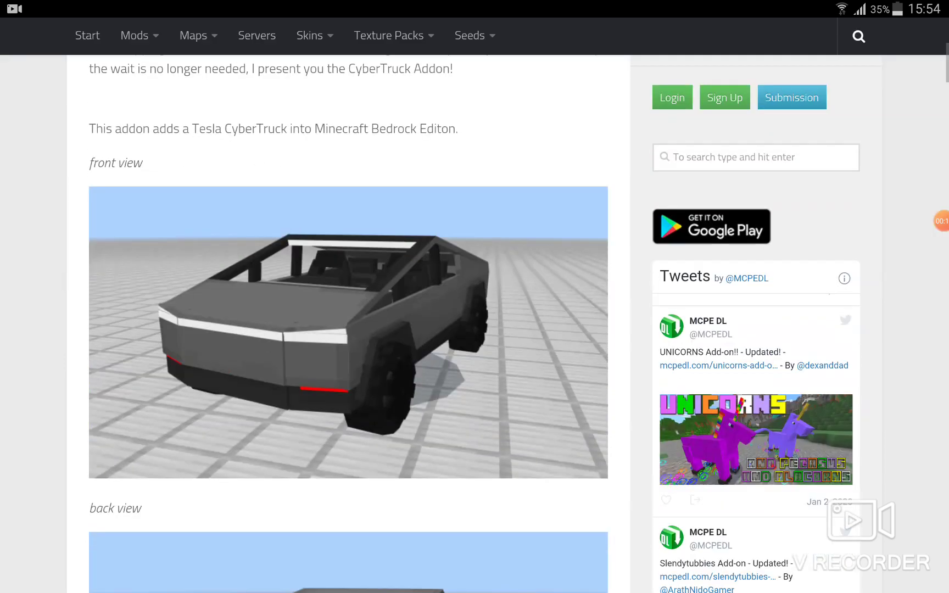
pyautogui.scroll(2, 349, 334)
pyautogui.scroll(5, 349, 333)
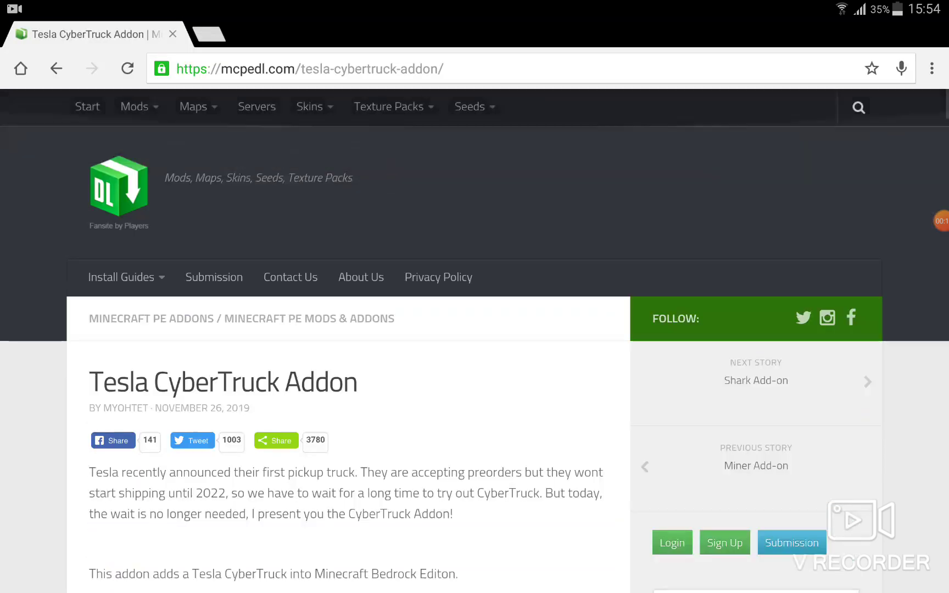
# Leave Chrome's mcpedl article for the tablet's home screen
pyautogui.press('Home')
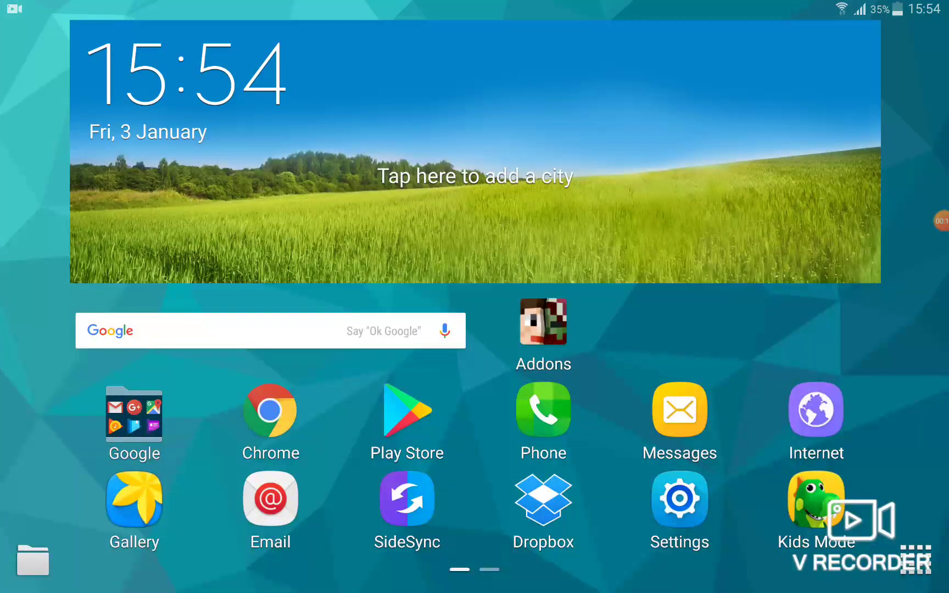
# Dismiss ZArchiver and Play Store from Recents and reopen the CyberTruck page in Chrome
pyautogui.click(915, 556)
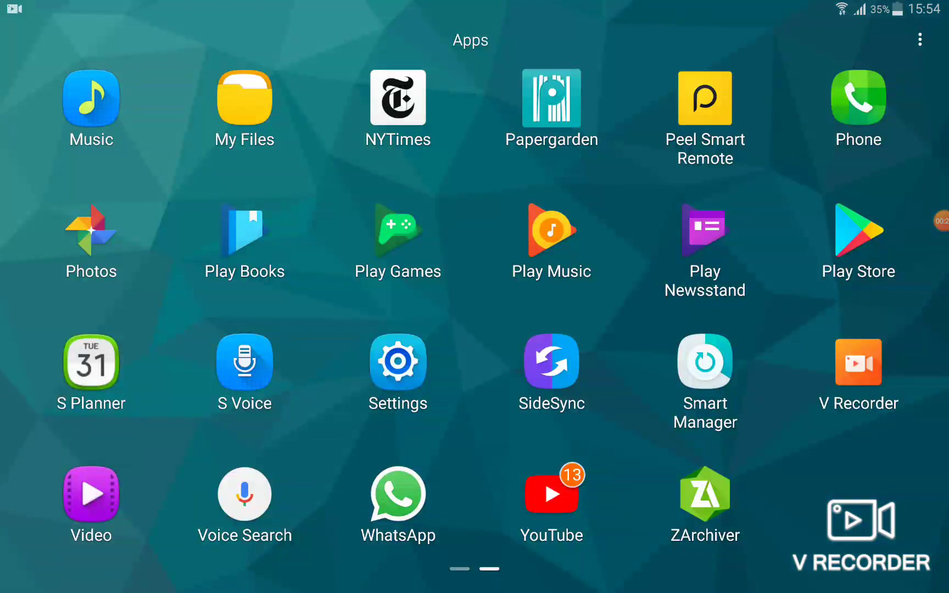
pyautogui.hotkey('alt', 'Tab')
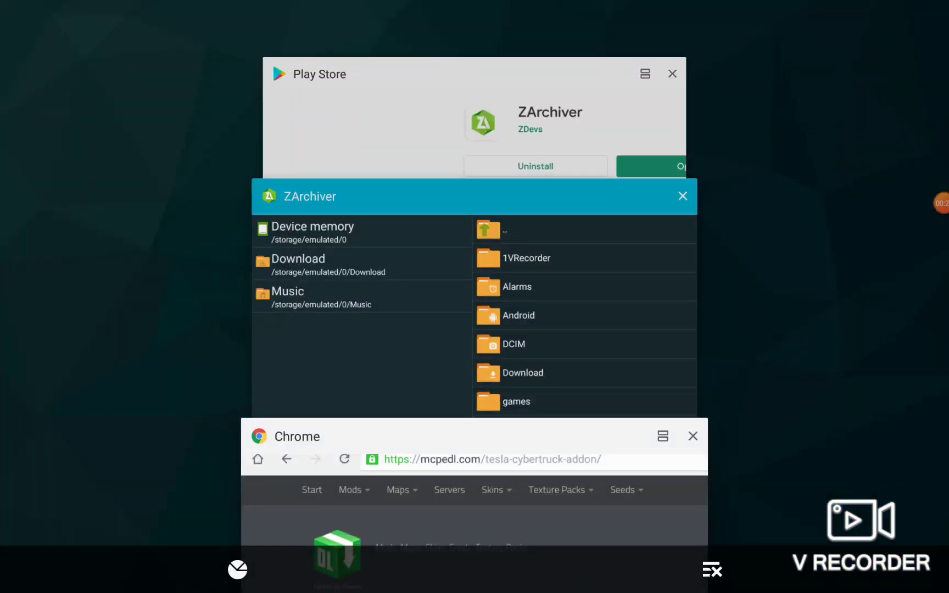
pyautogui.moveTo(474, 196); pyautogui.dragTo(111, 196)
pyautogui.moveTo(475, 223); pyautogui.dragTo(74, 222)
pyautogui.click(474, 297)
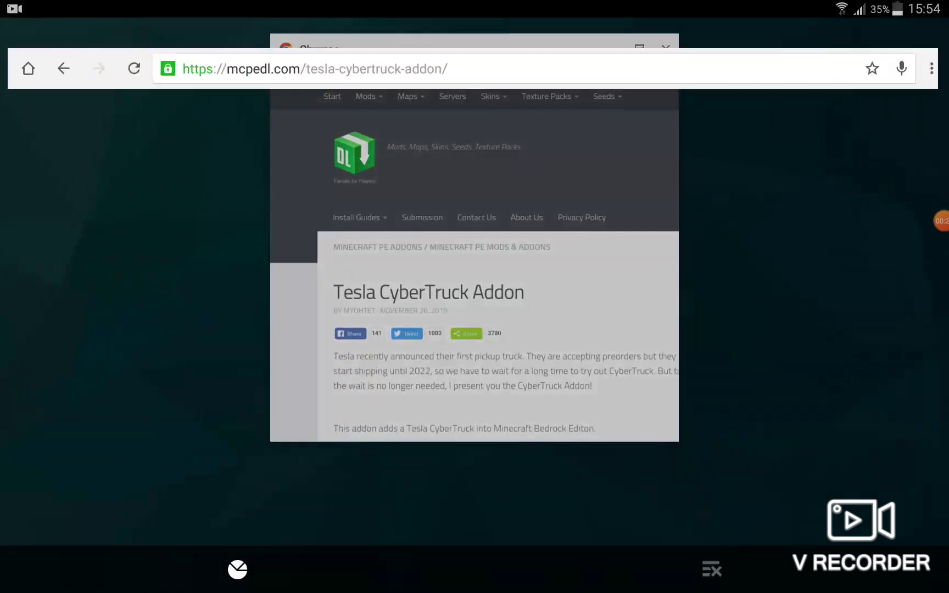
pyautogui.scroll(-10, 348, 334)
pyautogui.scroll(-10, 349, 342)
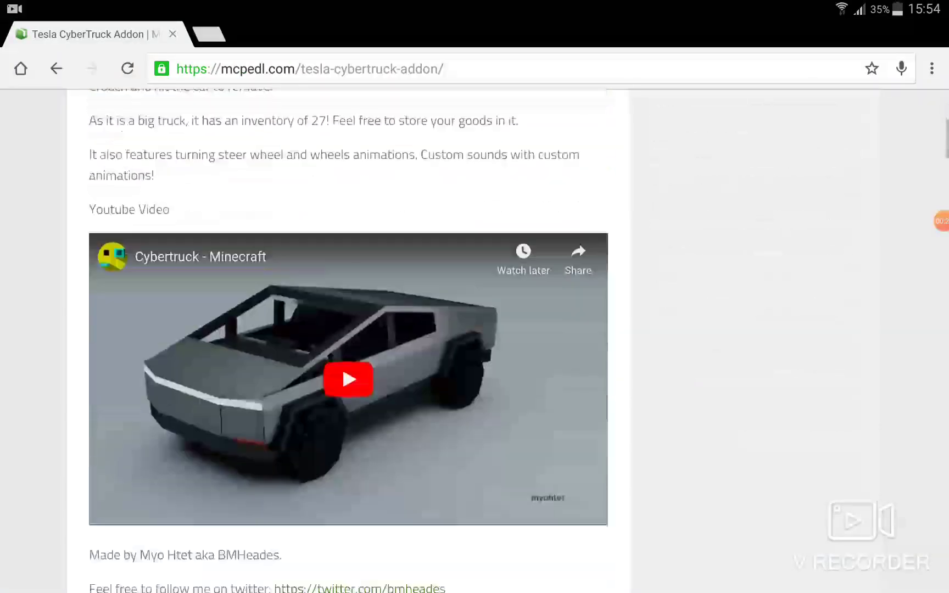
pyautogui.scroll(4, 348, 341)
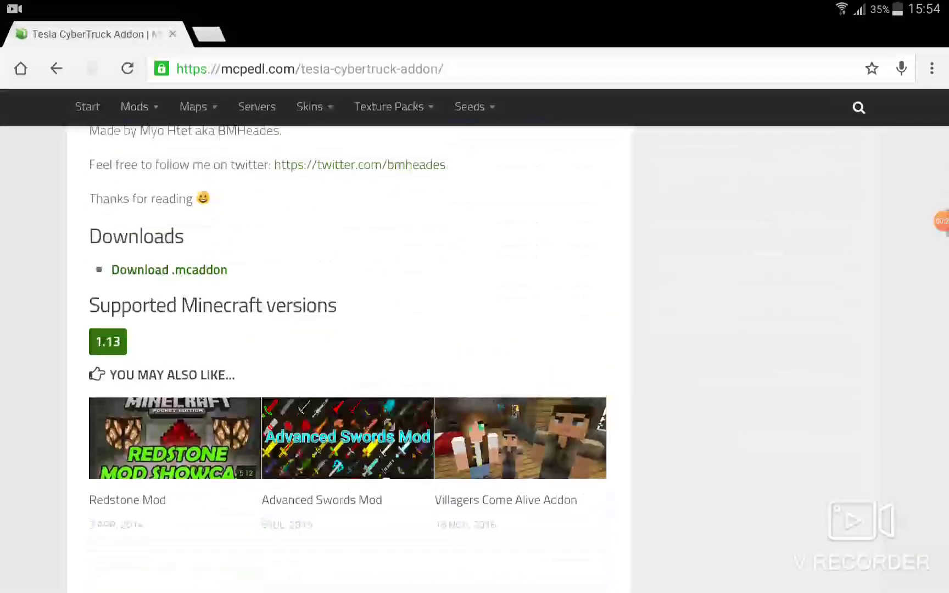
# Follow the 'Download .mcaddon' link to the CyberTruck_addon MediaFire page
pyautogui.click(169, 270)
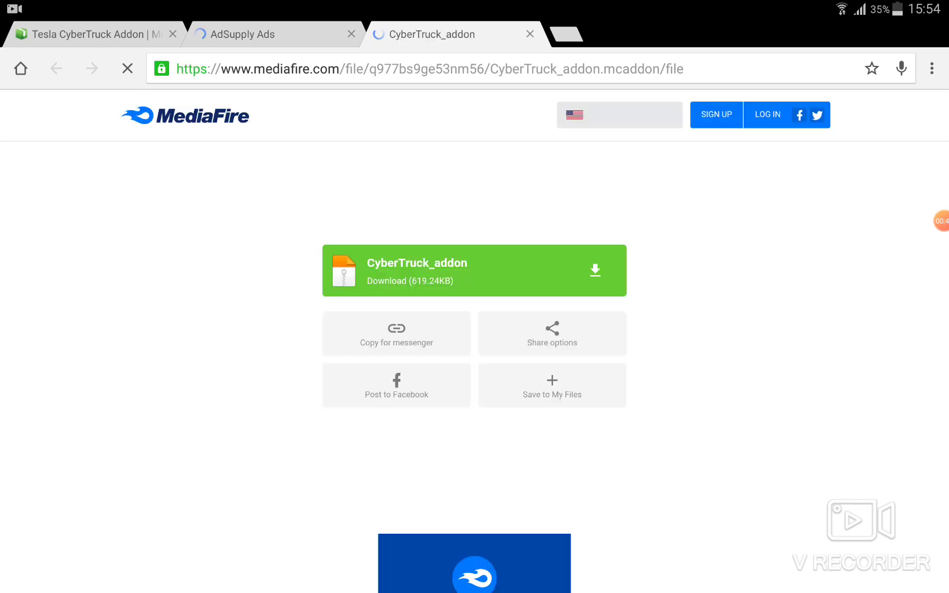
# Download CyberTruck_addon-1.zip from MediaFire and open it from the completion notification
pyautogui.click(475, 271)
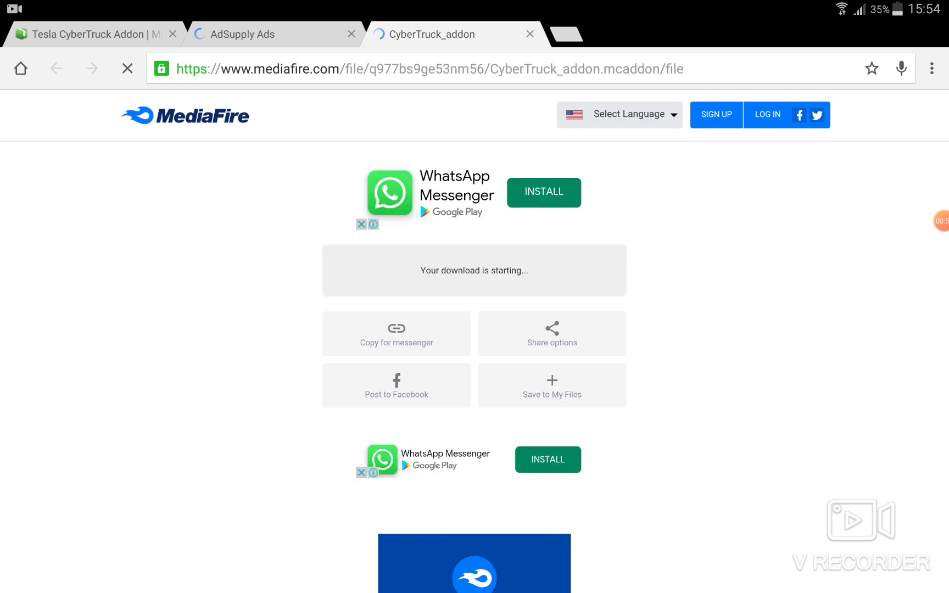
pyautogui.moveTo(475, 4); pyautogui.dragTo(475, 297)
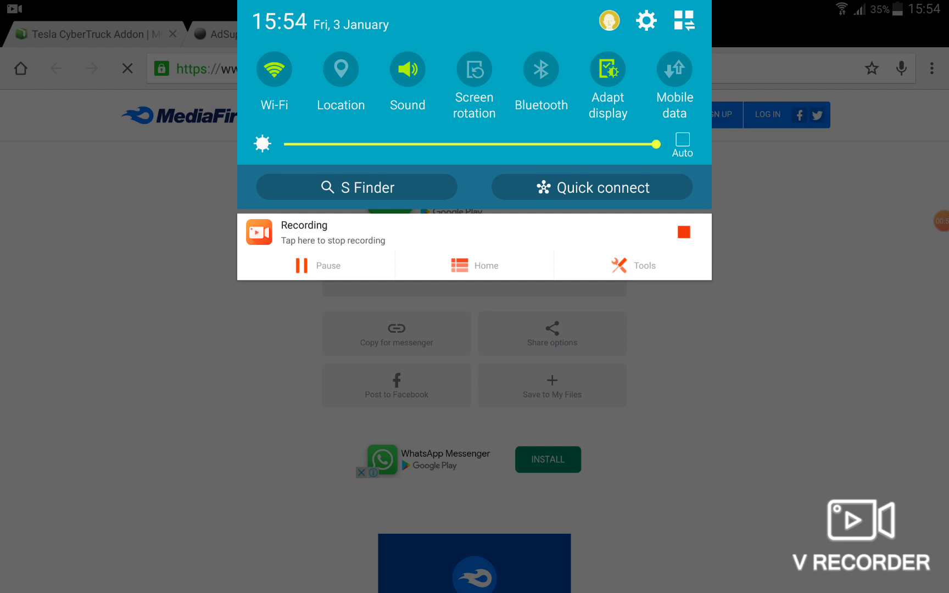
pyautogui.moveTo(475, 267); pyautogui.dragTo(474, 30)
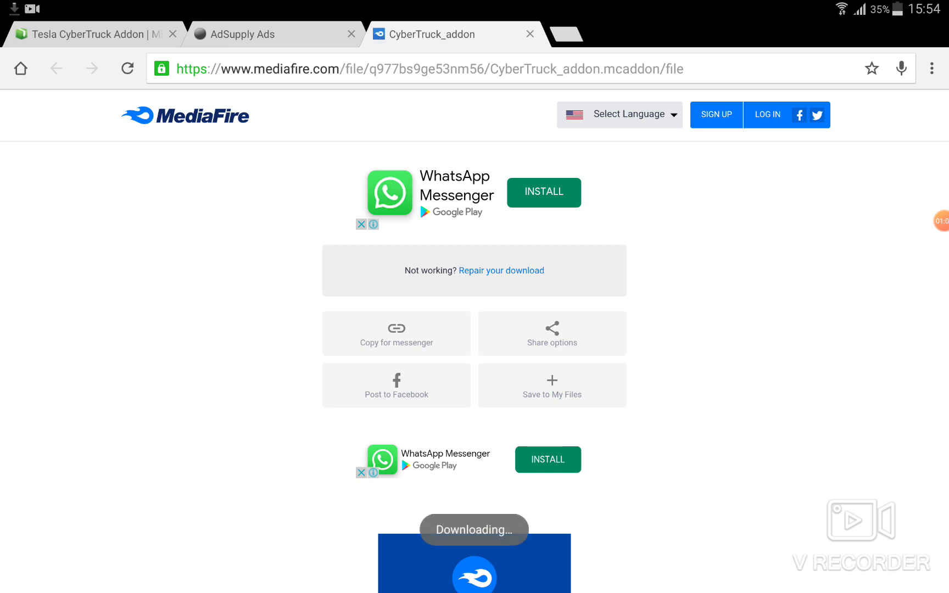
pyautogui.moveTo(475, 7); pyautogui.dragTo(475, 334)
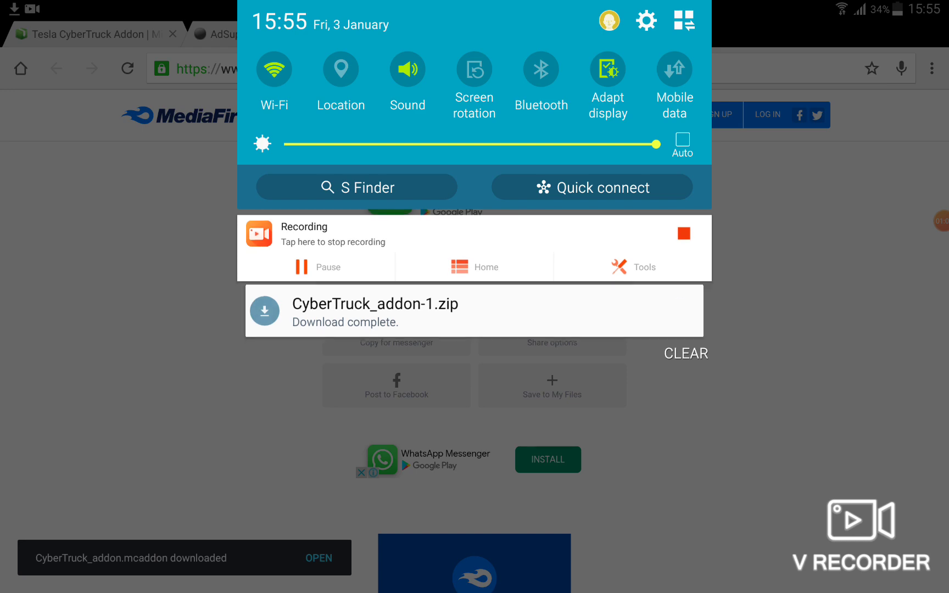
pyautogui.click(522, 313)
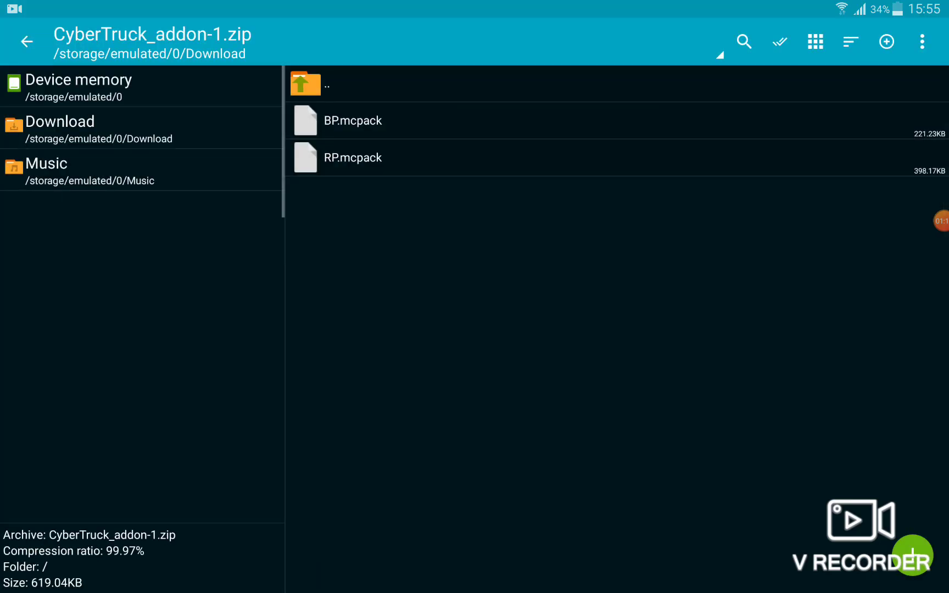
# Try opening BP.mcpack, dismiss the Minecraft crash message and go to the home screen
pyautogui.click(352, 120)
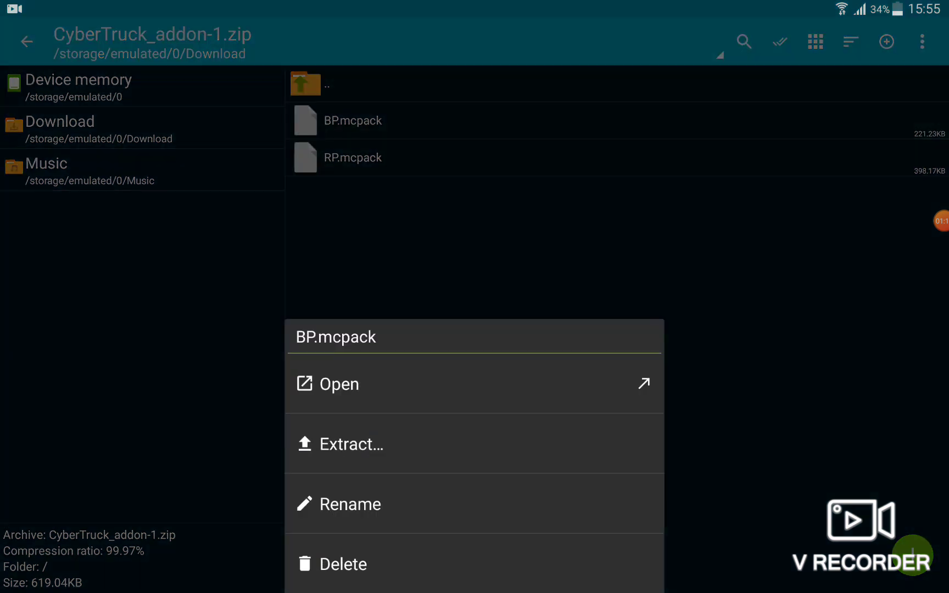
pyautogui.press('Escape')
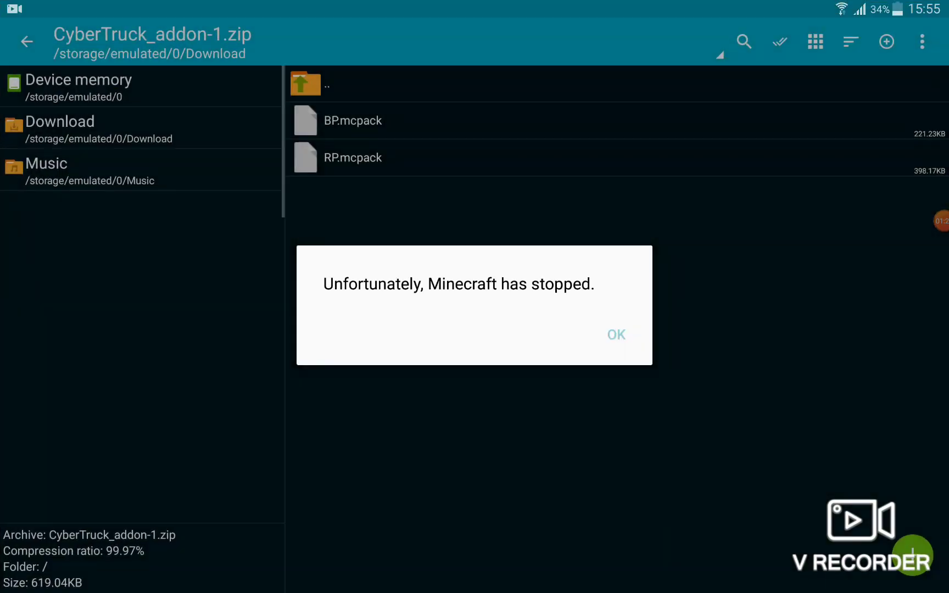
pyautogui.click(617, 335)
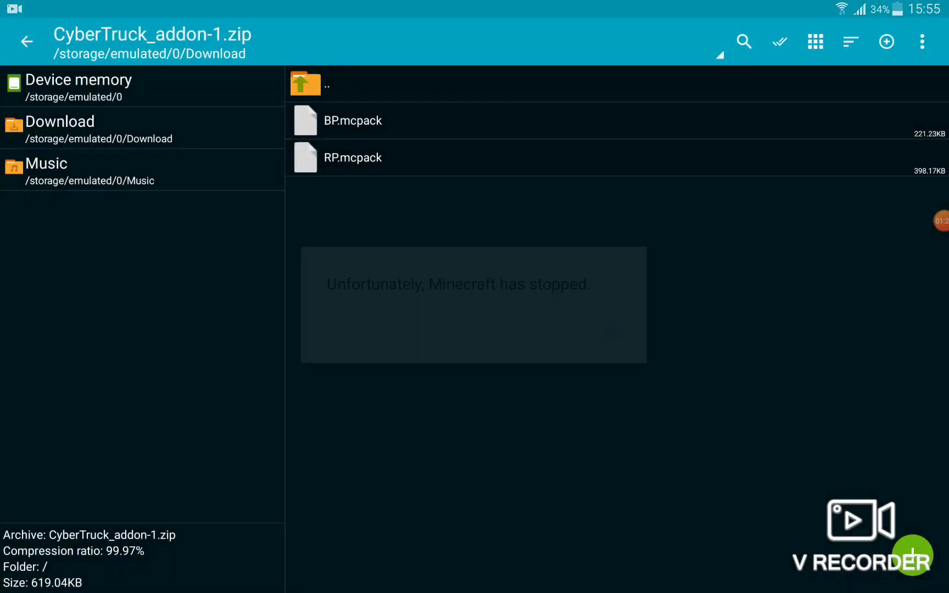
pyautogui.press('Home')
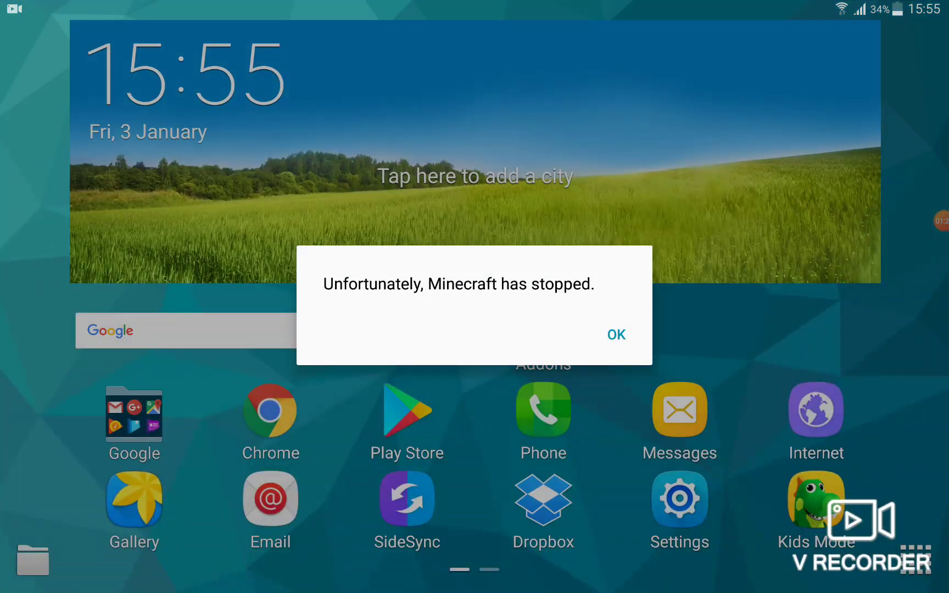
# Clear the remaining crash messages, launch Minecraft, and switch back to ZArchiver's zip contents
pyautogui.click(617, 335)
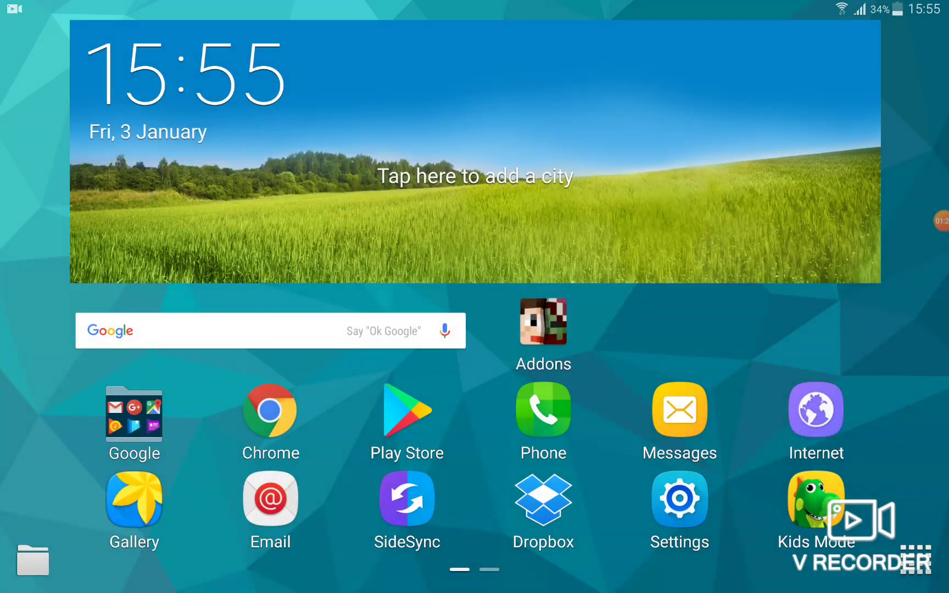
pyautogui.click(940, 220)
pyautogui.click(885, 201)
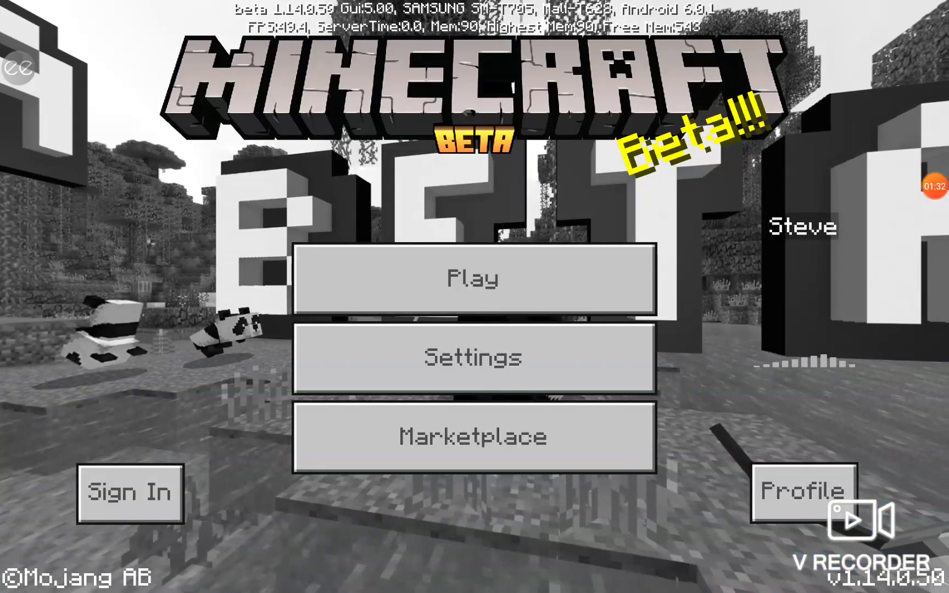
pyautogui.hotkey('alt', 'Tab')
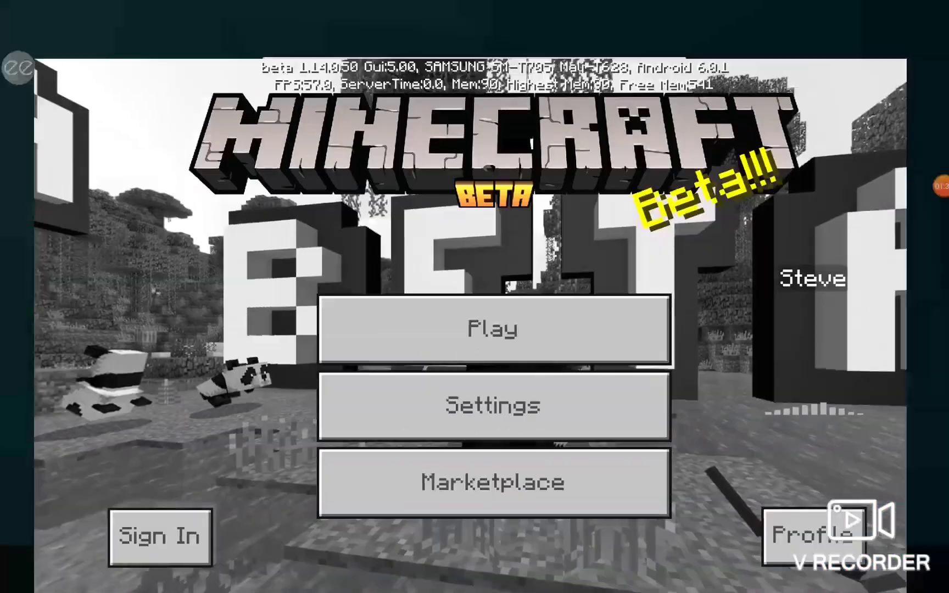
pyautogui.click(475, 297)
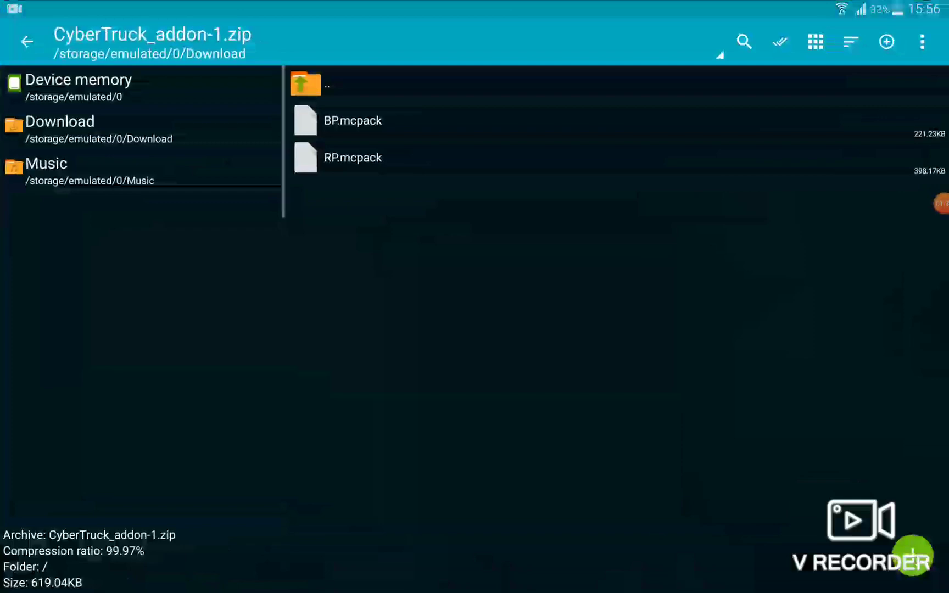
# Open BP.mcpack with Minecraft via 'Open with' to import the behaviour pack
pyautogui.click(352, 119)
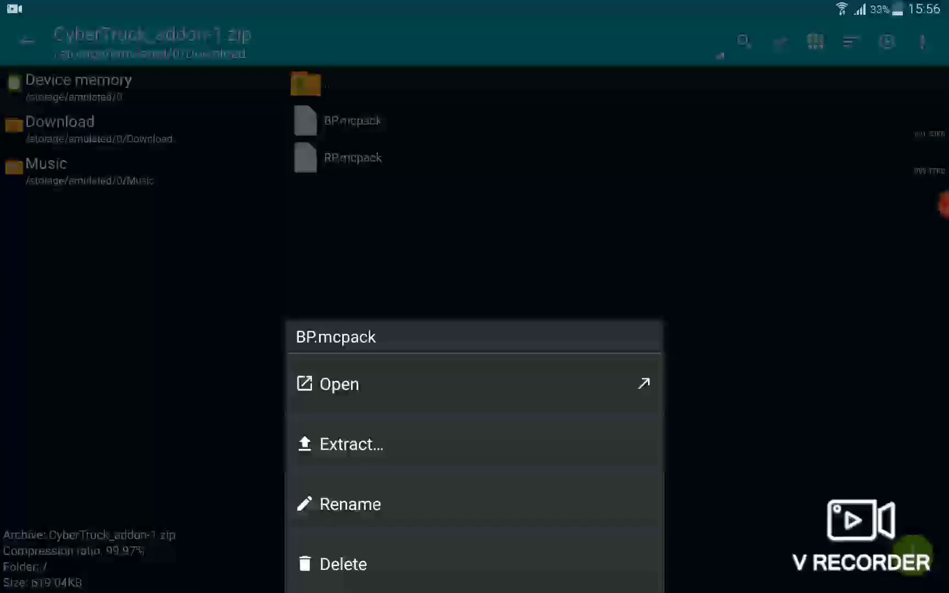
pyautogui.click(339, 384)
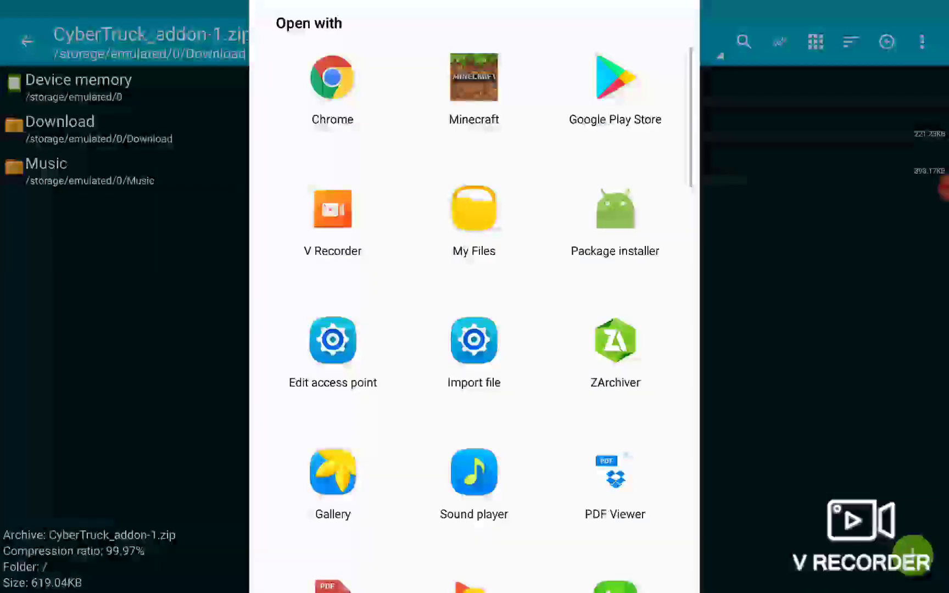
pyautogui.click(474, 78)
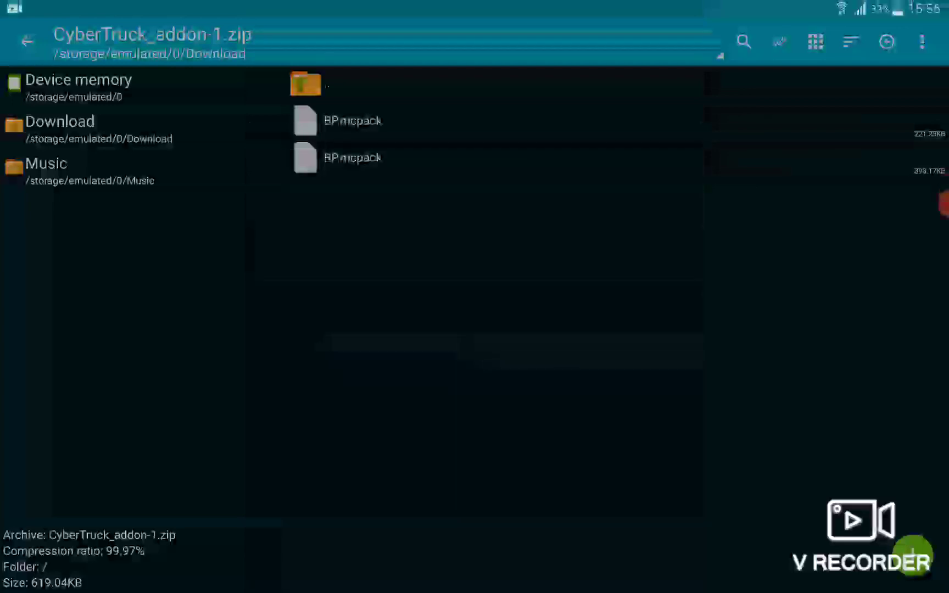